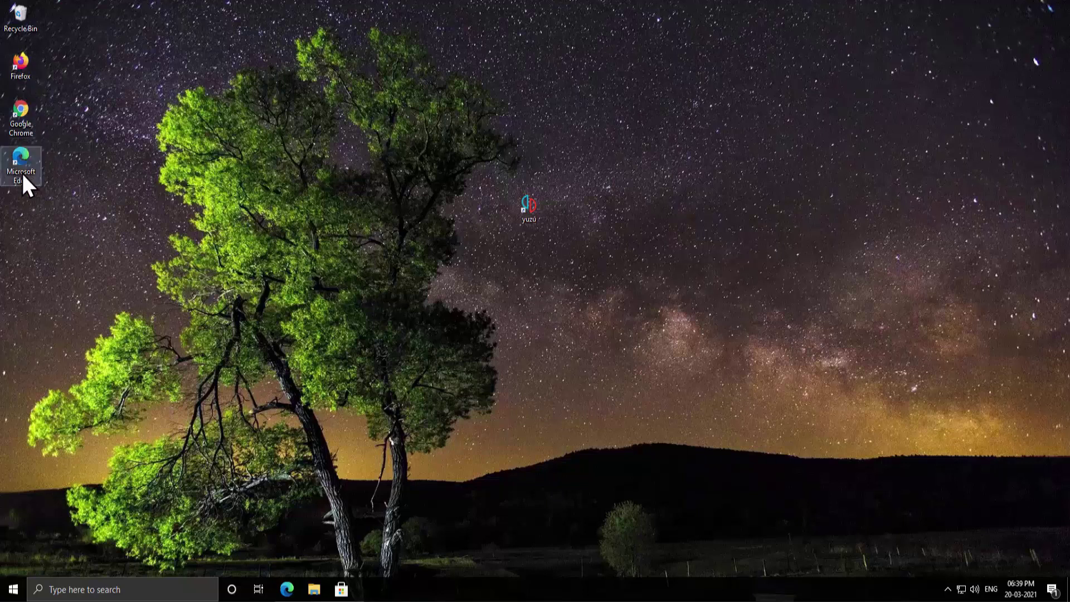
Step: Launch Chrome, reload the TezAdvise Safe Search page and focus its empty search box
{"action": "double_click", "coordinate": [17, 112]}
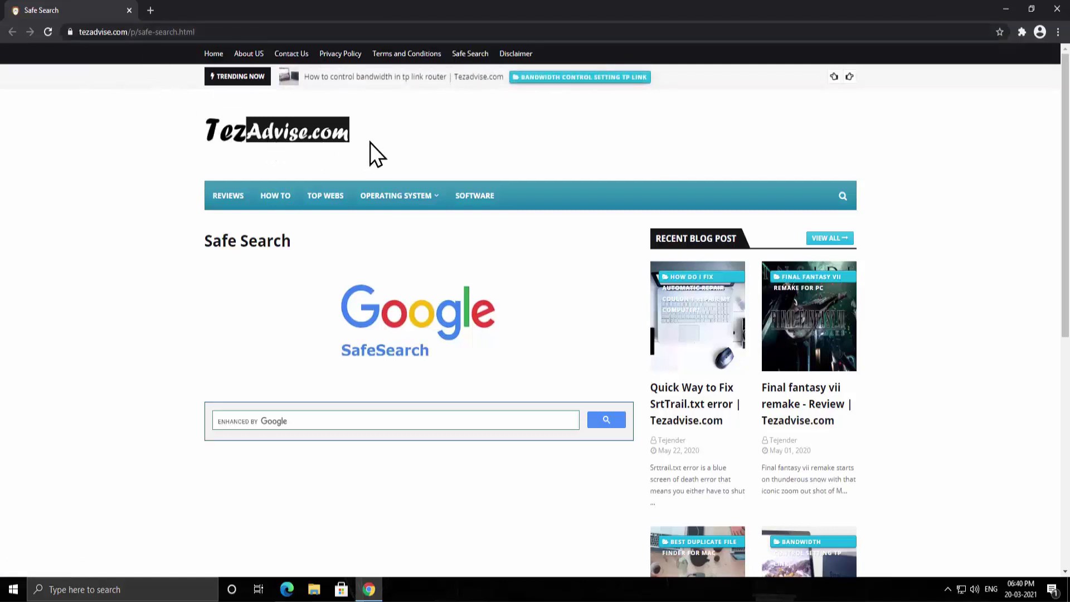
{"action": "left_click", "coordinate": [474, 56]}
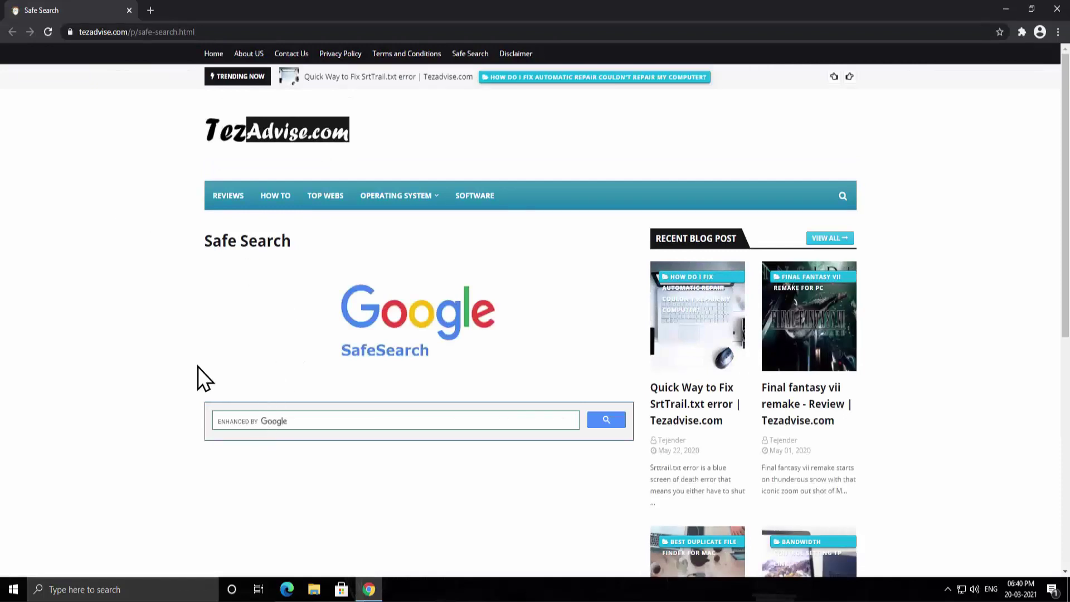
{"action": "left_click", "coordinate": [376, 418]}
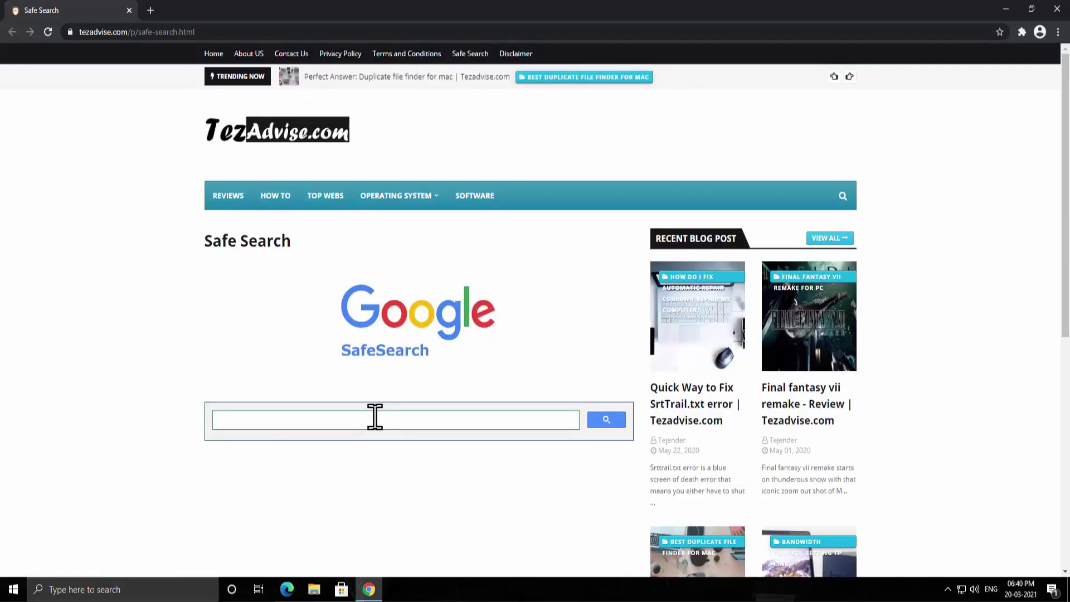
Step: Search 'download vcruntime140_1.dll' and open the DLL-files.com result's list of versions
{"action": "type", "text": "download vcruntime140_1.dll"}
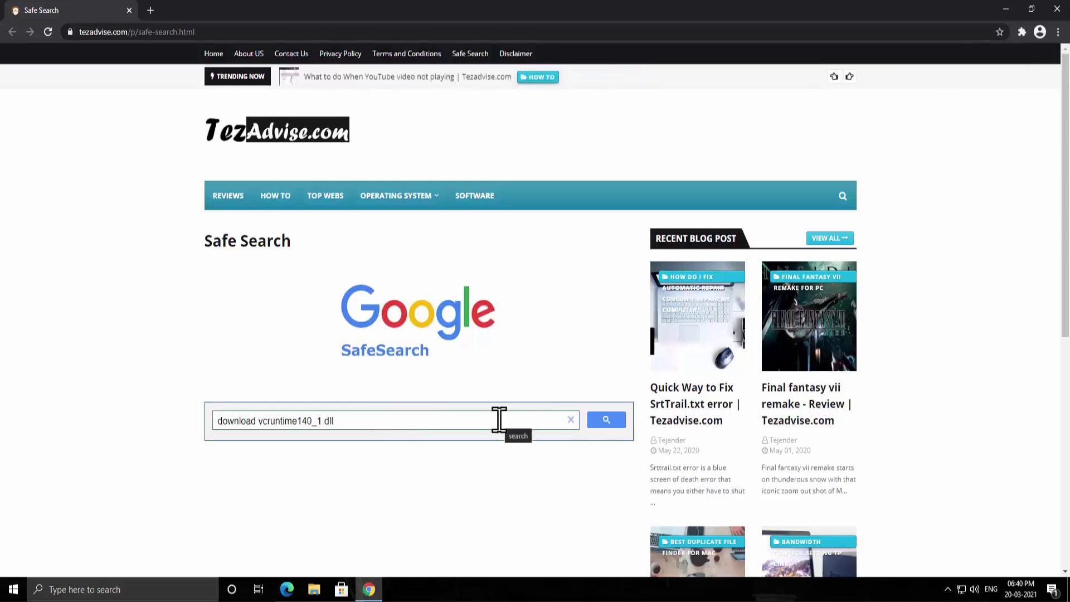
{"action": "key", "text": "Return"}
{"action": "scroll", "coordinate": [175, 454], "scroll_direction": "down", "scroll_amount": 1}
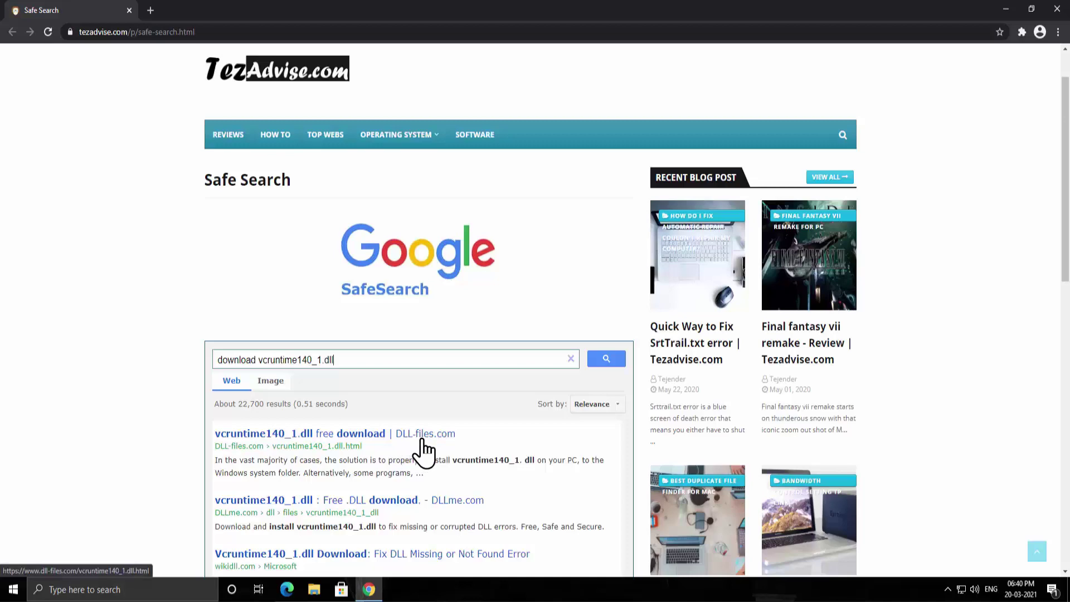
{"action": "left_click", "coordinate": [313, 435]}
{"action": "scroll", "coordinate": [876, 262], "scroll_direction": "down", "scroll_amount": 8}
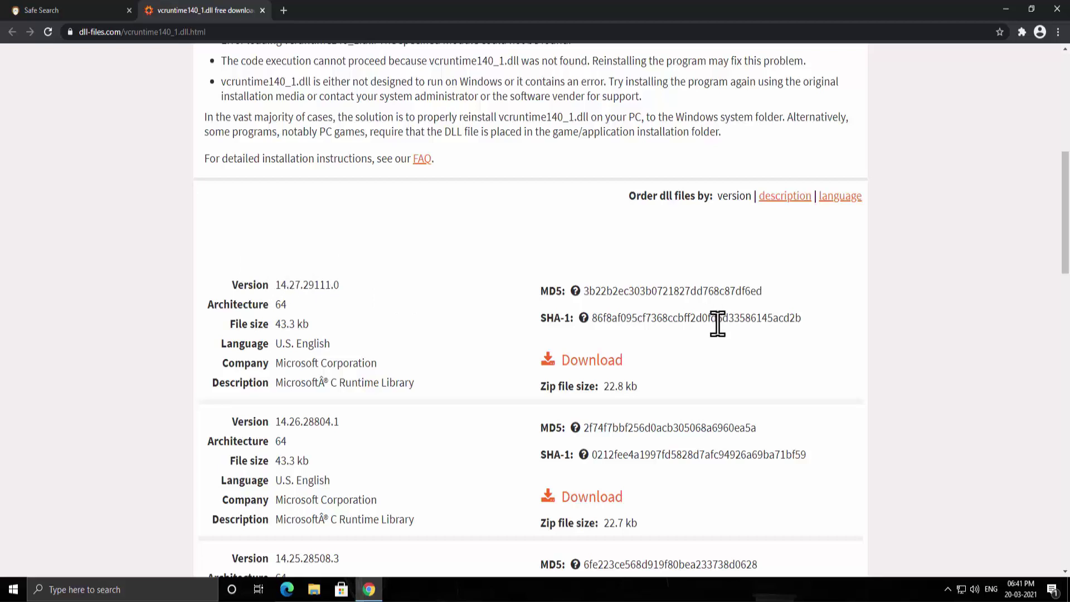
Step: Download vcruntime140_1.zip for version 14.27.29111.0, 64-bit
{"action": "left_click", "coordinate": [607, 362]}
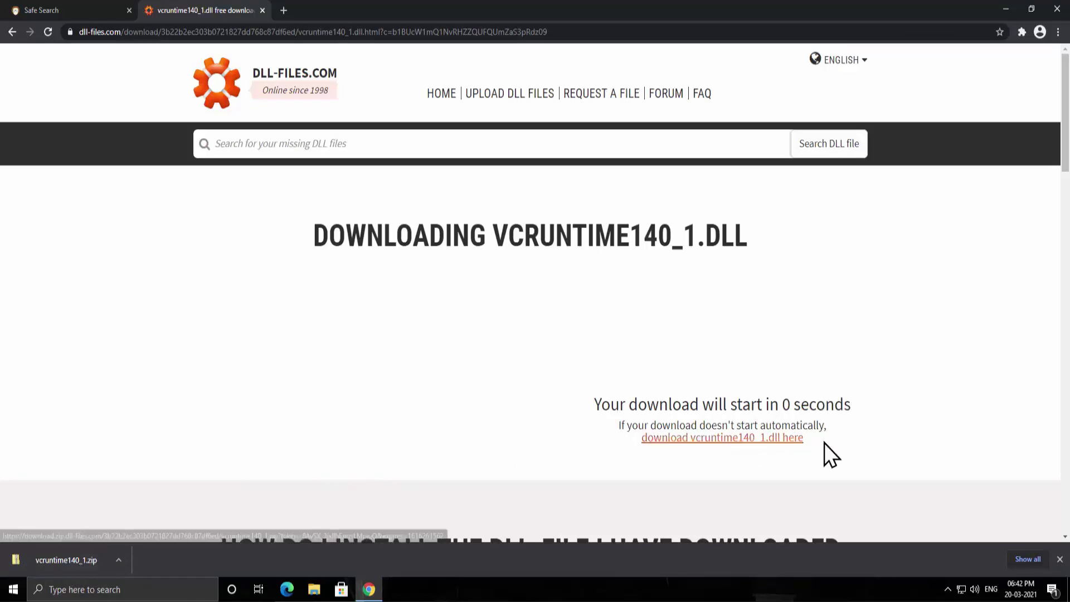
Step: Copy vcruntime140_1.dll from the downloaded zip, then minimize Explorer and select the yuzu desktop shortcut
{"action": "left_click", "coordinate": [119, 560]}
{"action": "left_click", "coordinate": [139, 482]}
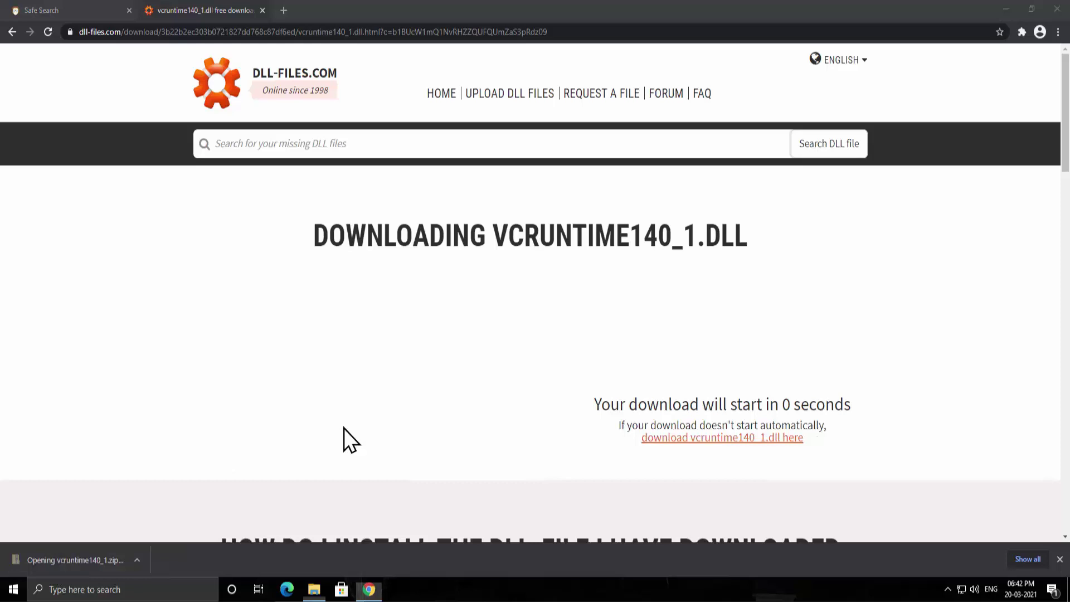
{"action": "left_click", "coordinate": [473, 156]}
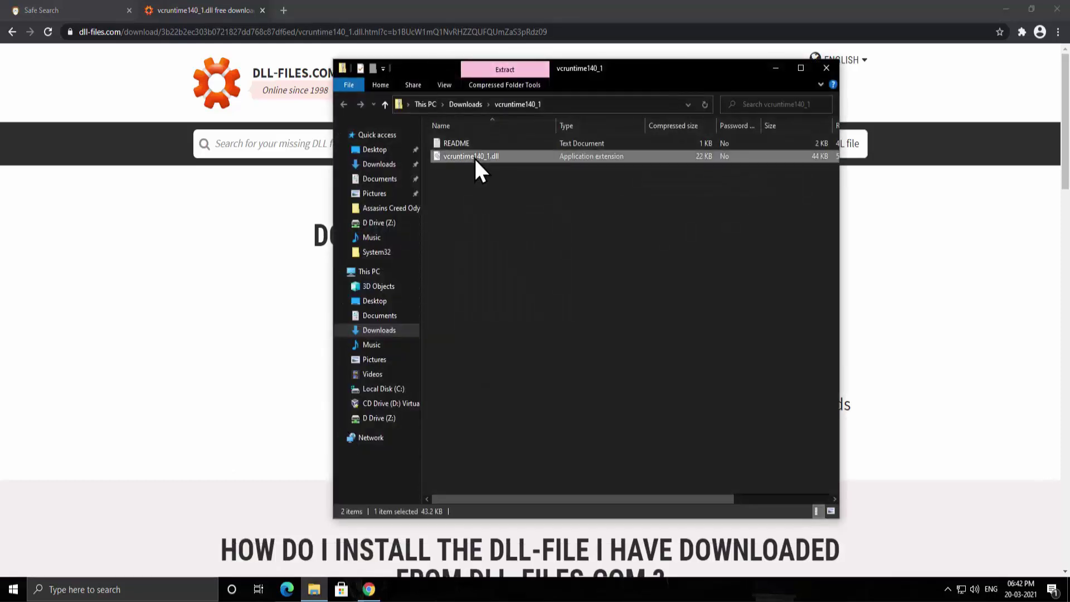
{"action": "right_click", "coordinate": [473, 156]}
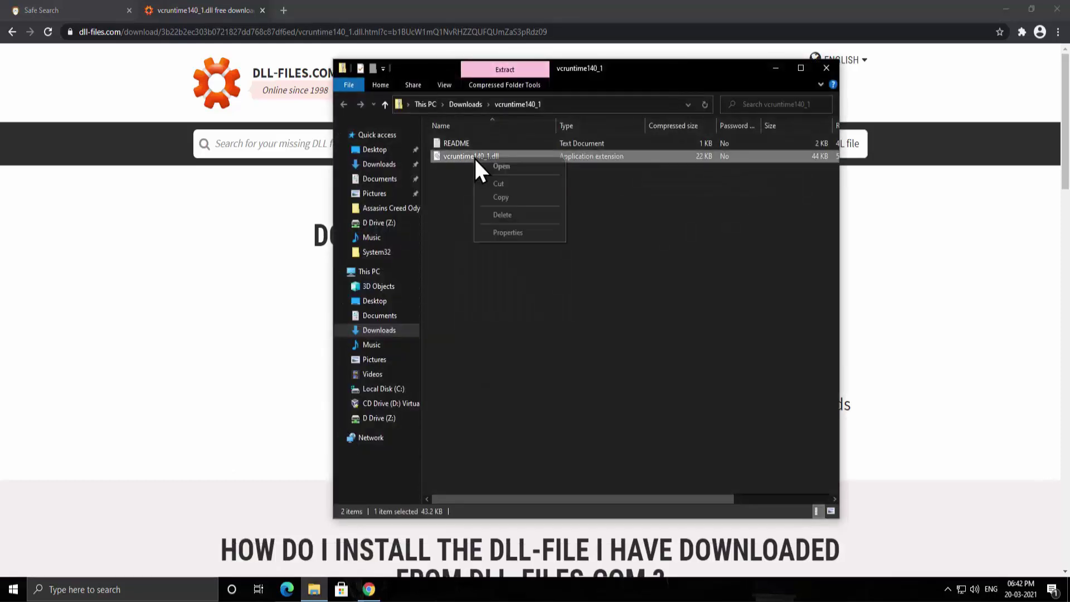
{"action": "left_click", "coordinate": [488, 199]}
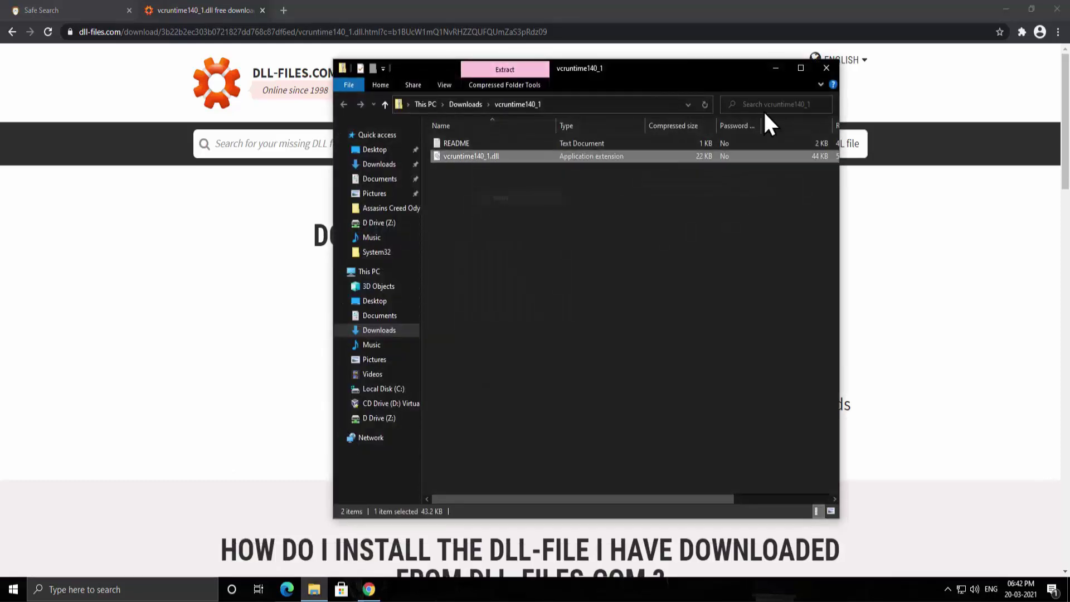
{"action": "left_click", "coordinate": [775, 67]}
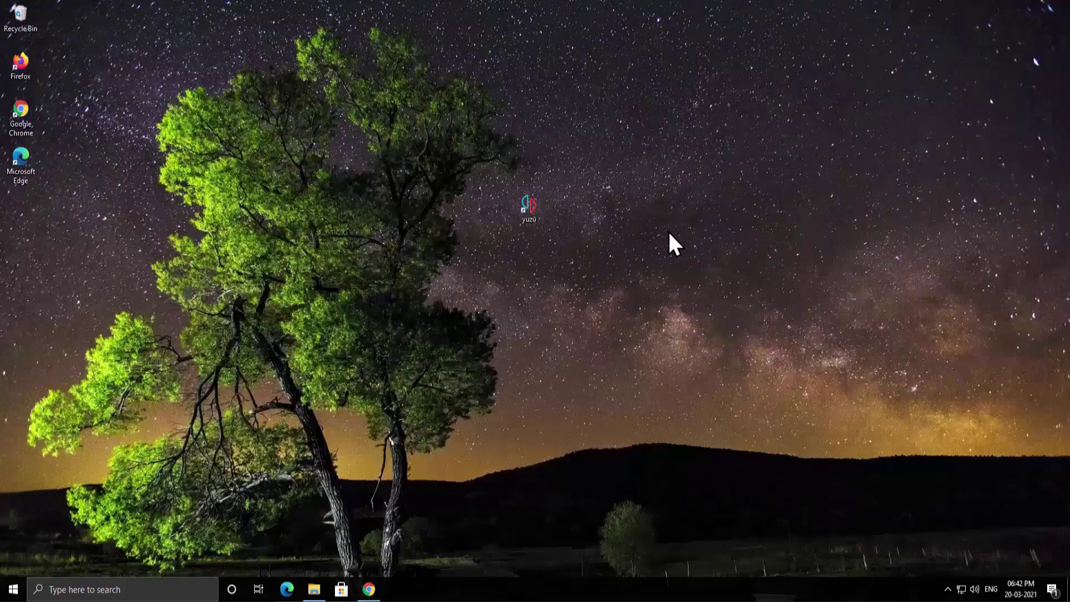
{"action": "left_click", "coordinate": [524, 214]}
Step: Open the yuzu shortcut's file location to reach its AppData\Local\yuzu install folder
{"action": "right_click", "coordinate": [523, 215]}
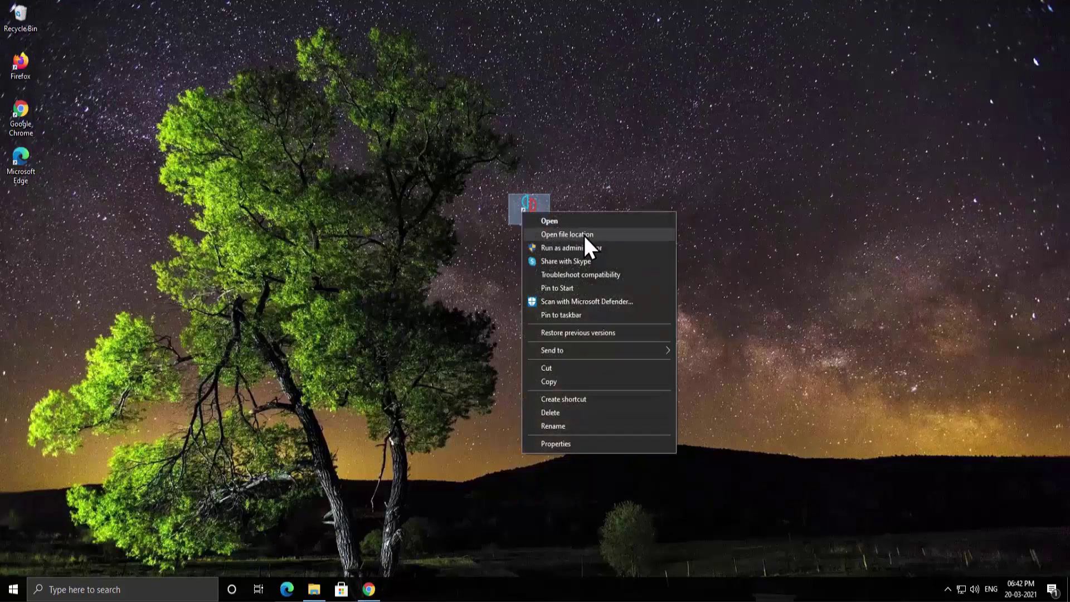
{"action": "left_click", "coordinate": [586, 233]}
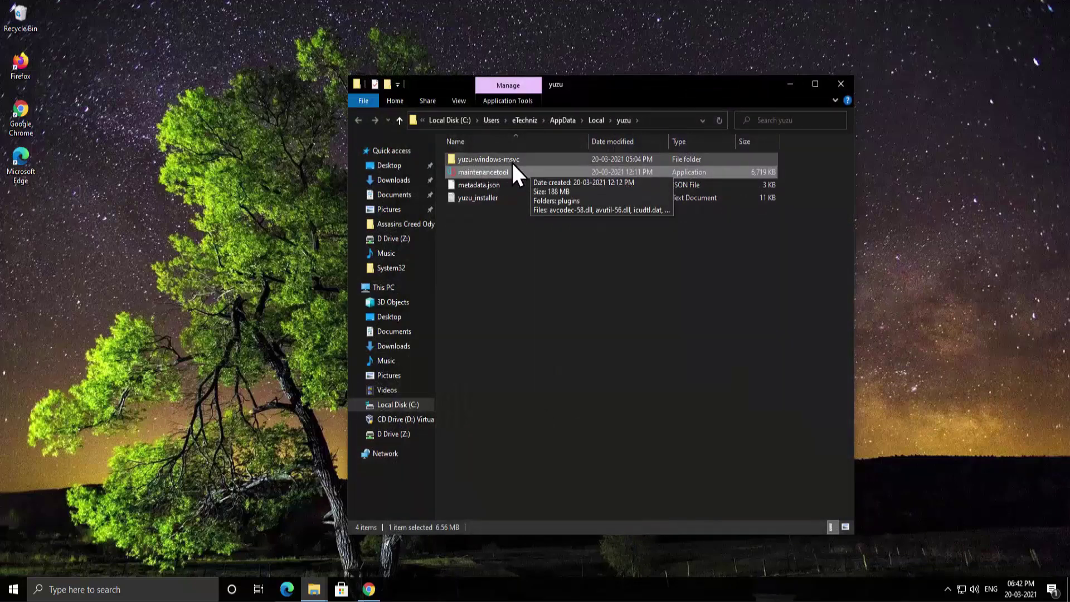
Step: Paste vcruntime140_1.dll into yuzu-windows-msvc, replace the existing copy, and close the folder
{"action": "double_click", "coordinate": [513, 161]}
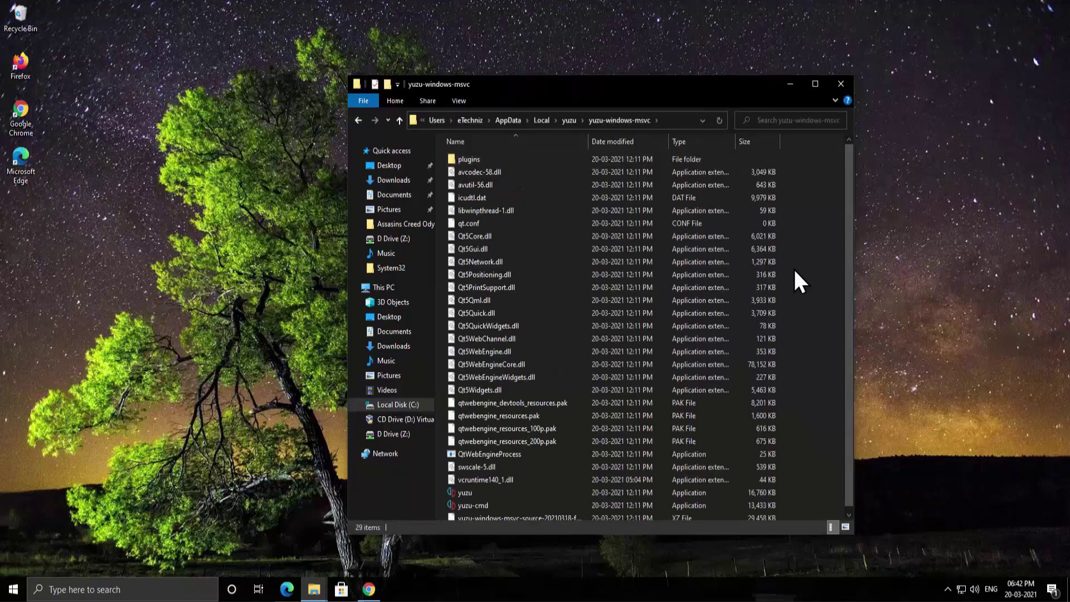
{"action": "right_click", "coordinate": [802, 275]}
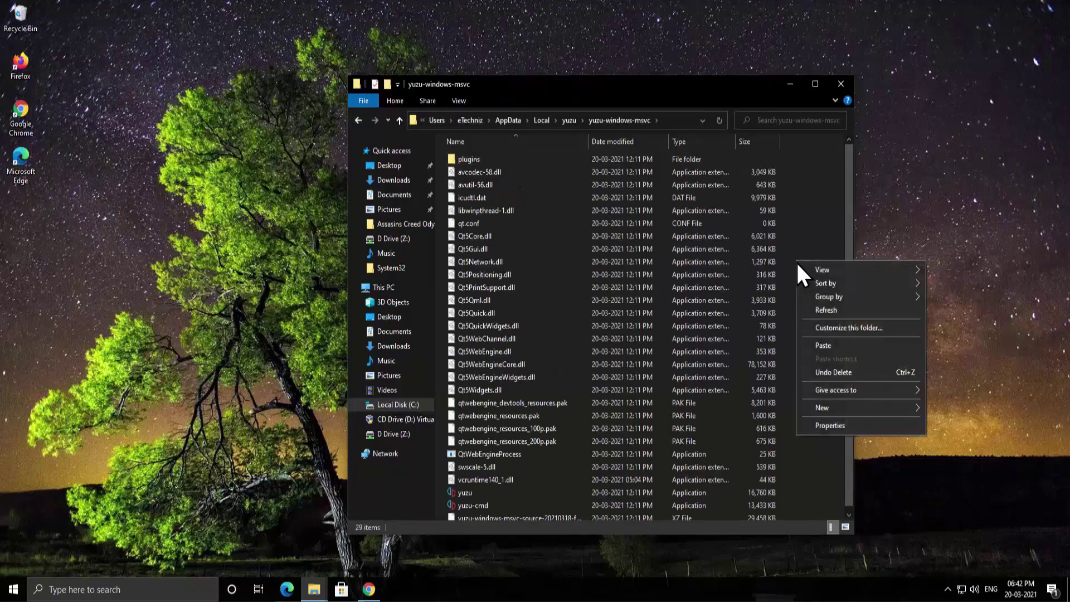
{"action": "left_click", "coordinate": [811, 344]}
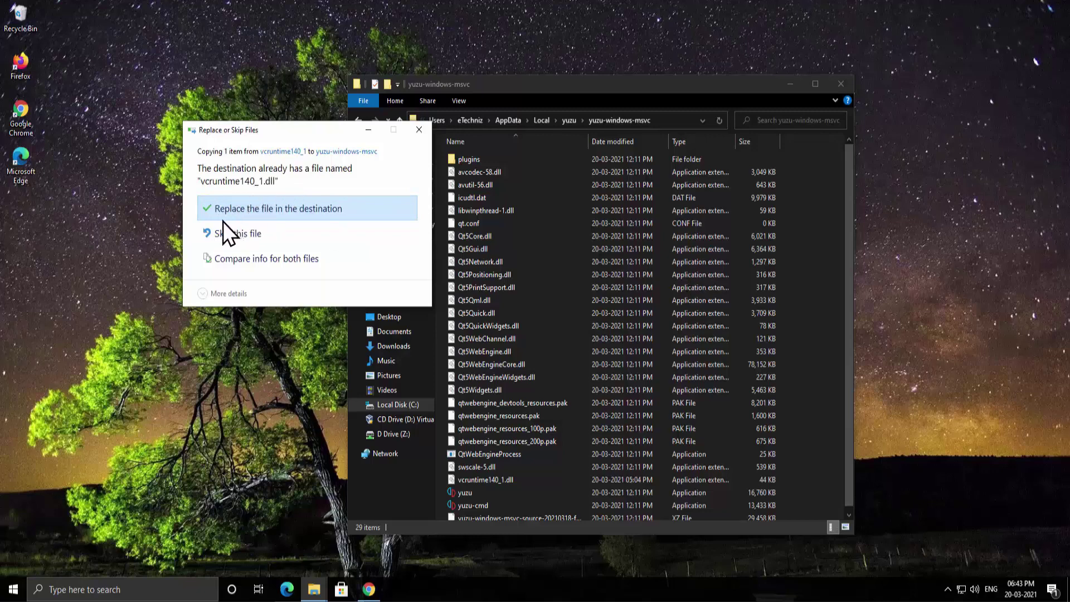
{"action": "left_click", "coordinate": [355, 214]}
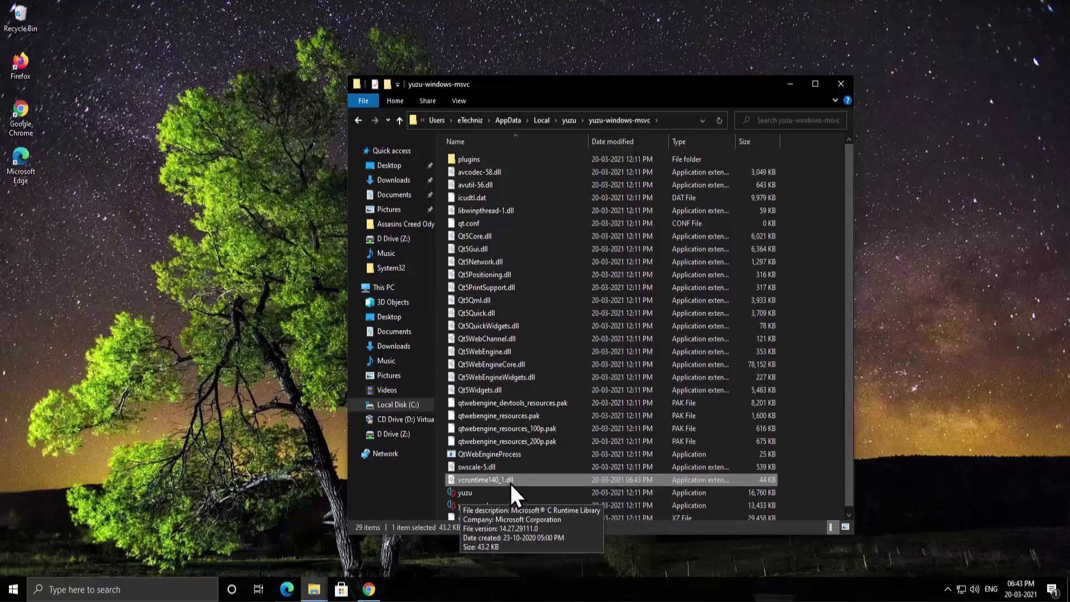
{"action": "left_click", "coordinate": [843, 87]}
{"action": "double_click", "coordinate": [528, 210]}
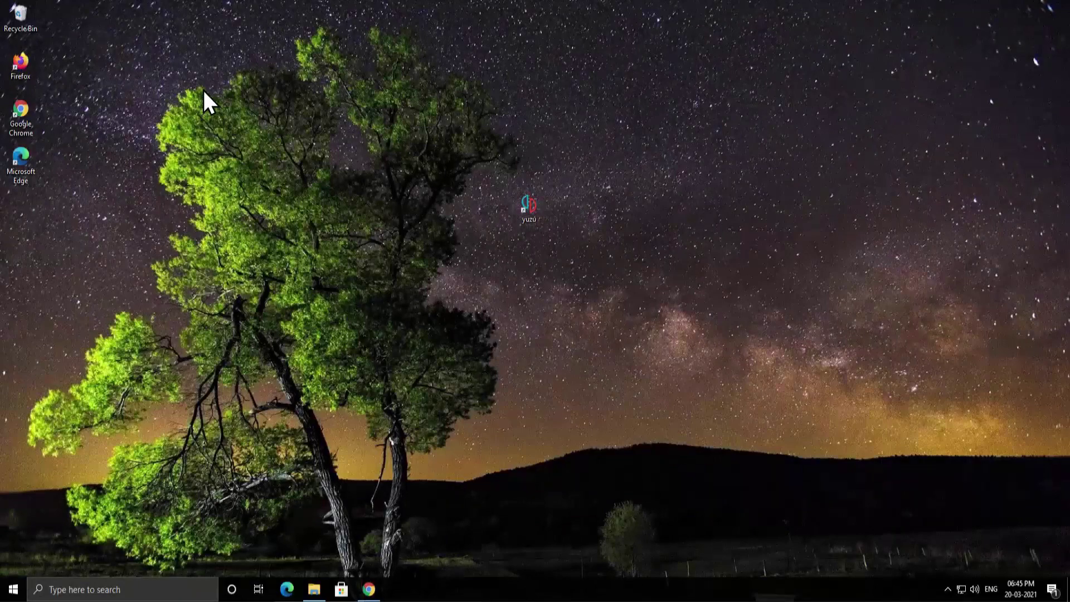
Step: Search 'download yuzu' in Safe Search and open the 'Downloads - yuzu' result
{"action": "double_click", "coordinate": [20, 123]}
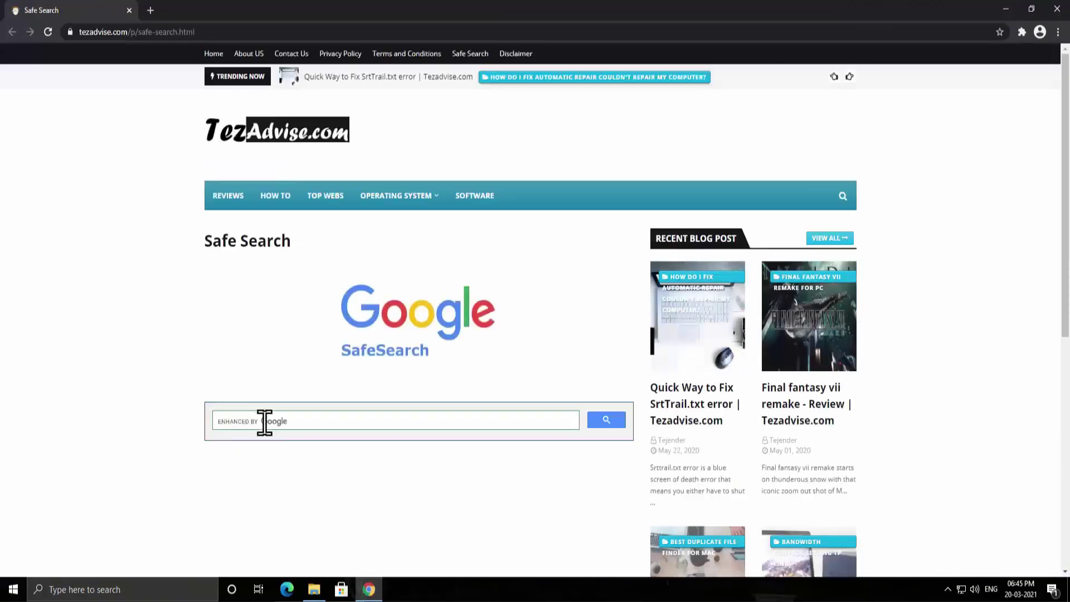
{"action": "left_click", "coordinate": [334, 419]}
{"action": "type", "text": "download yuzu"}
{"action": "key", "text": "Return"}
{"action": "scroll", "coordinate": [334, 418], "scroll_direction": "down", "scroll_amount": 1}
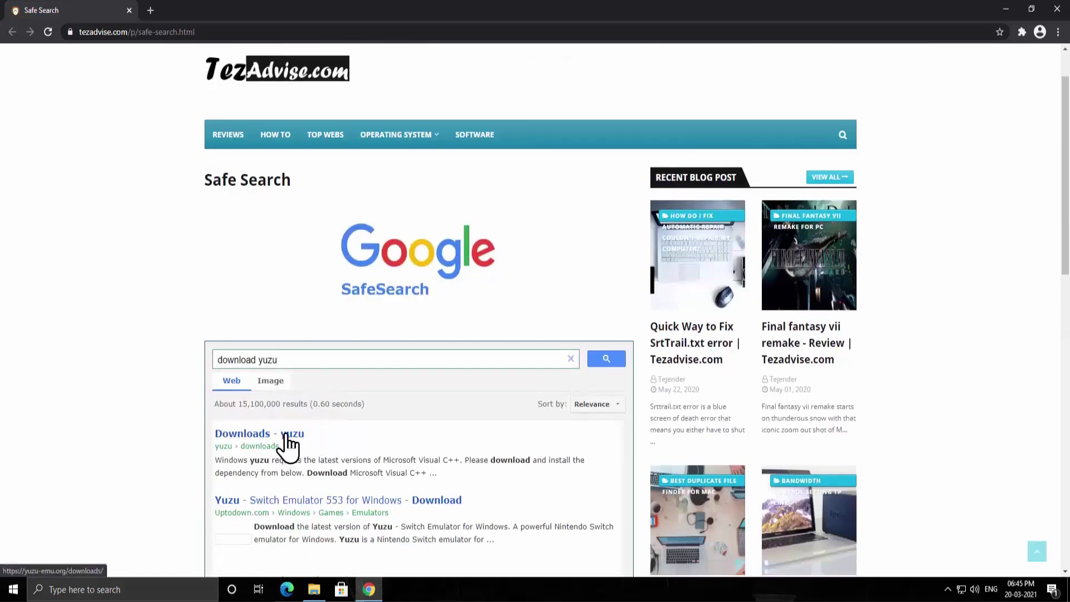
{"action": "left_click_drag", "start_coordinate": [259, 437], "coordinate": [286, 438]}
{"action": "left_click", "coordinate": [285, 438]}
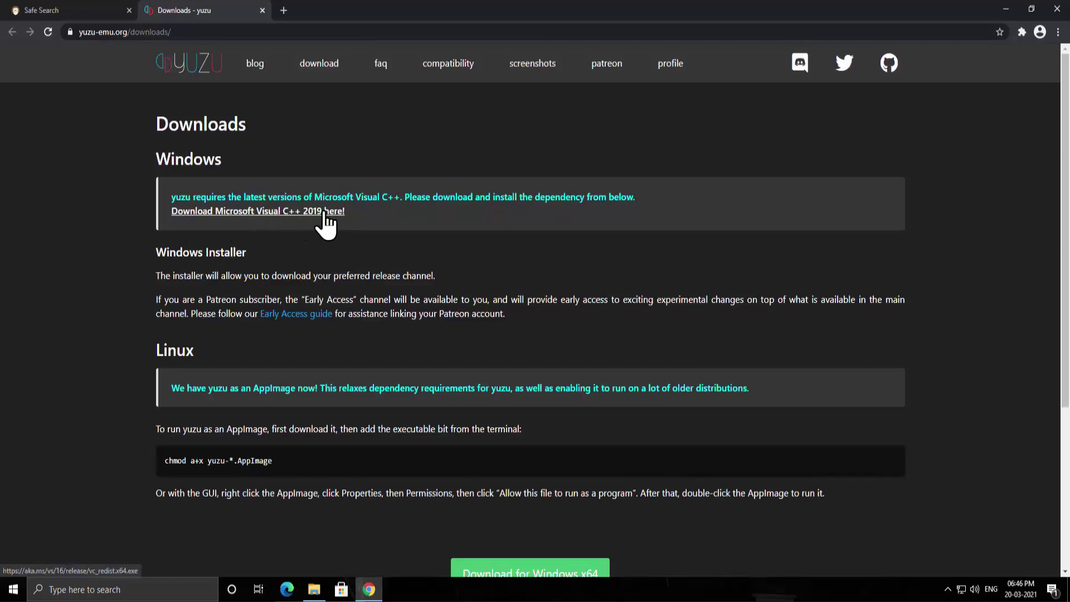
Step: Download and run VC_redist.x64.exe, accept the license terms, and approve installation
{"action": "left_click", "coordinate": [295, 214]}
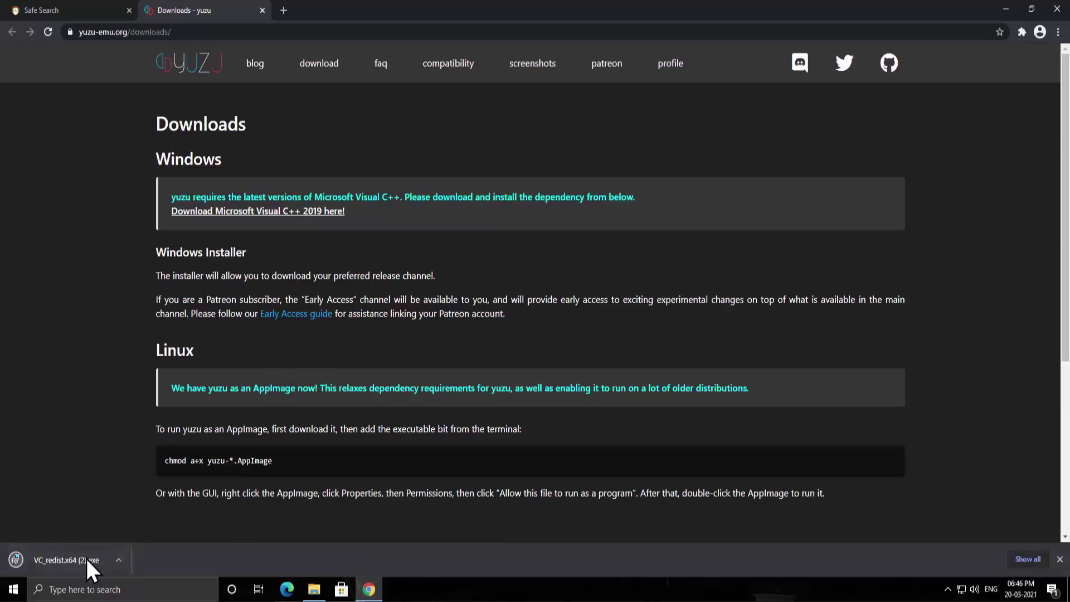
{"action": "left_click", "coordinate": [89, 559]}
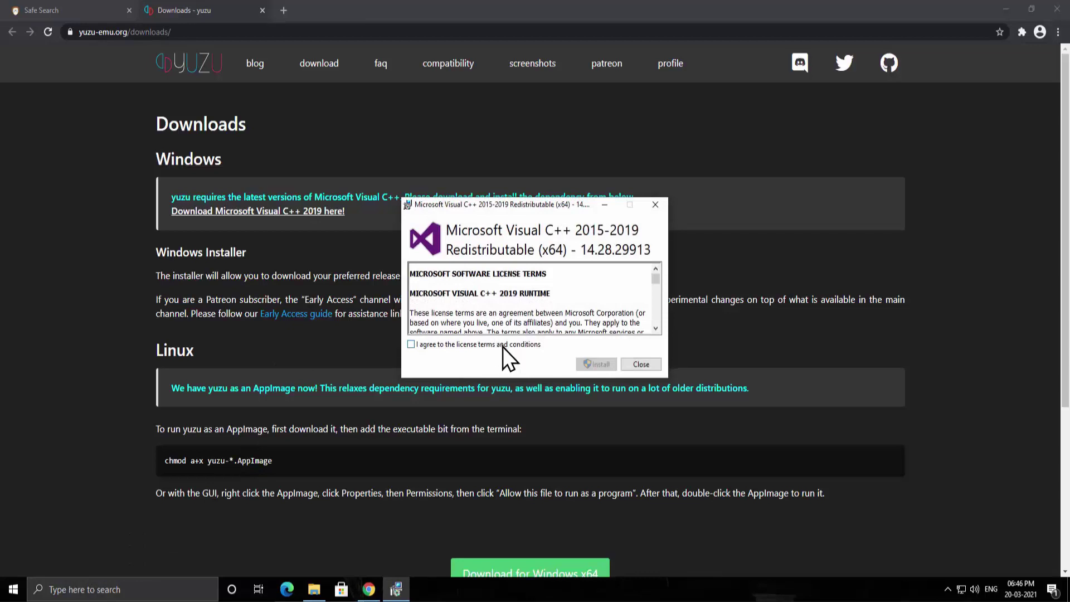
{"action": "left_click", "coordinate": [503, 346]}
{"action": "left_click", "coordinate": [600, 367]}
{"action": "left_click", "coordinate": [503, 380]}
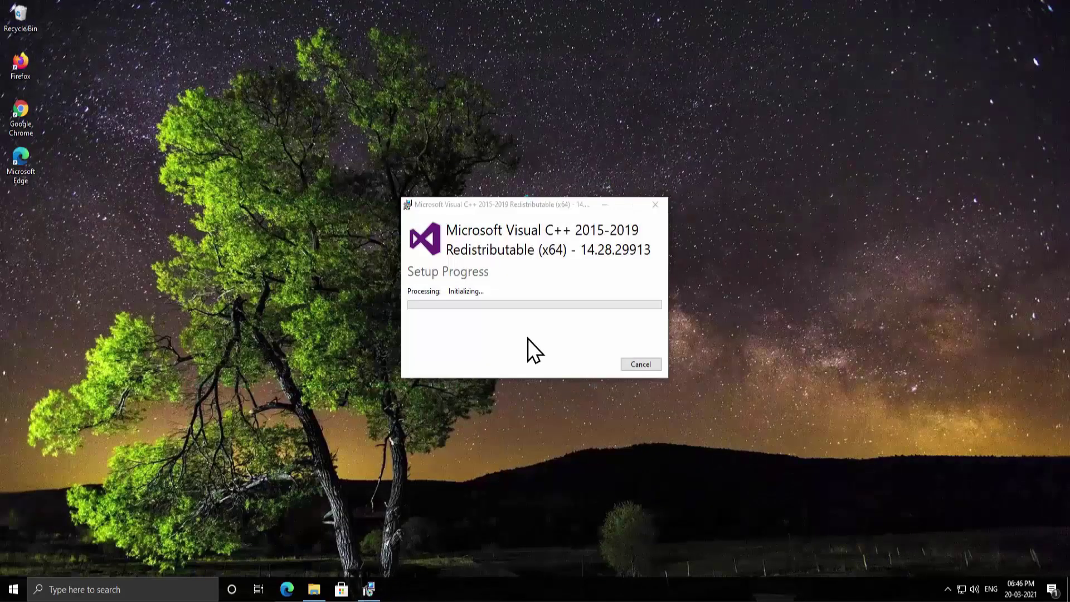